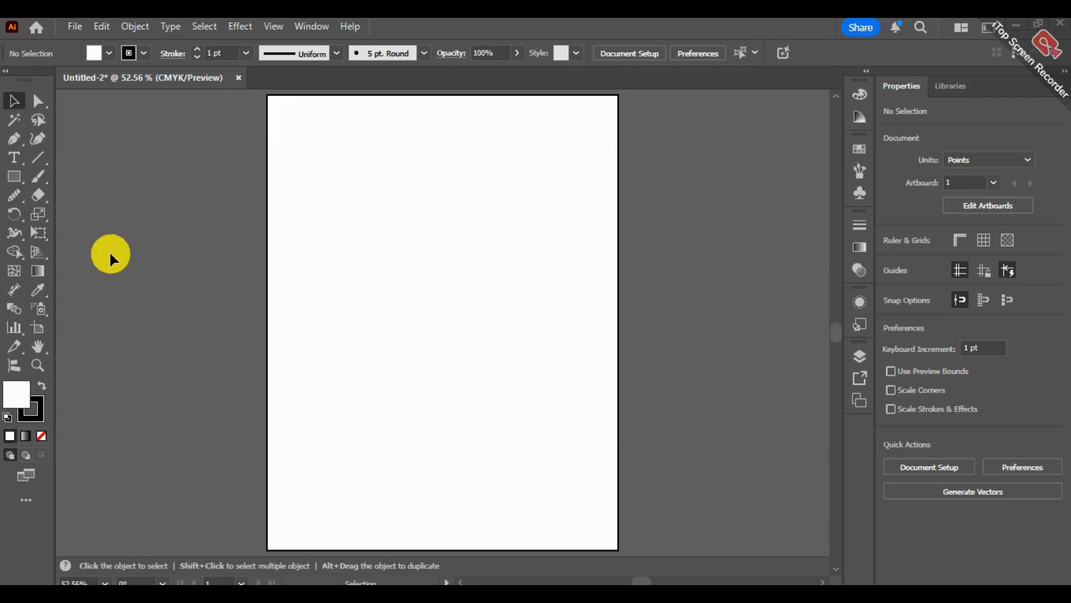
Draw a closed angular shape of straight Pen tool segments, about 403 × 630 pt, with eight corner points across the artboard.
click(13, 139)
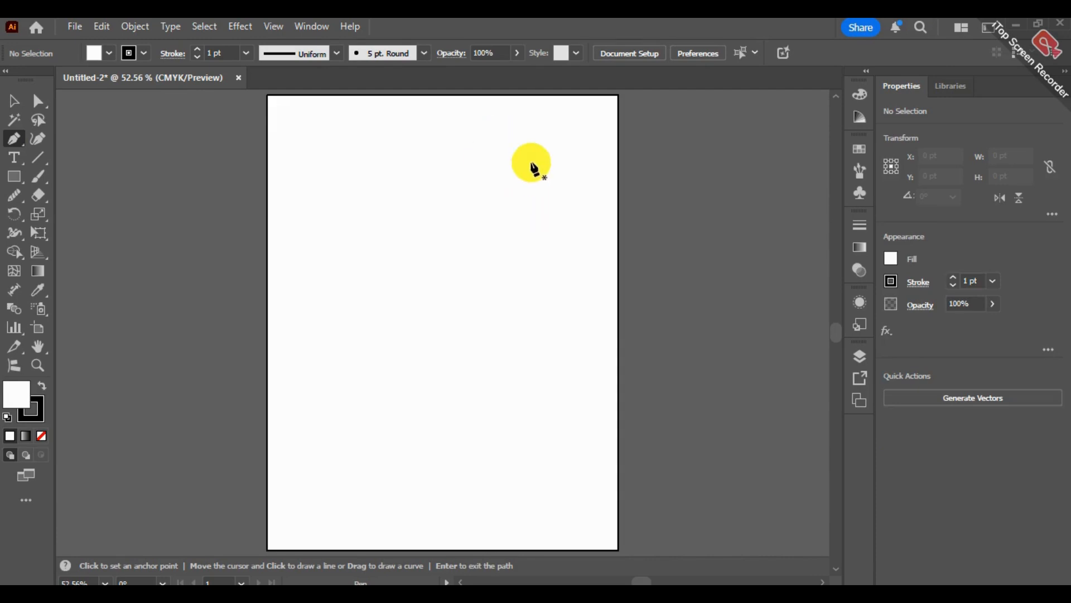
click(548, 147)
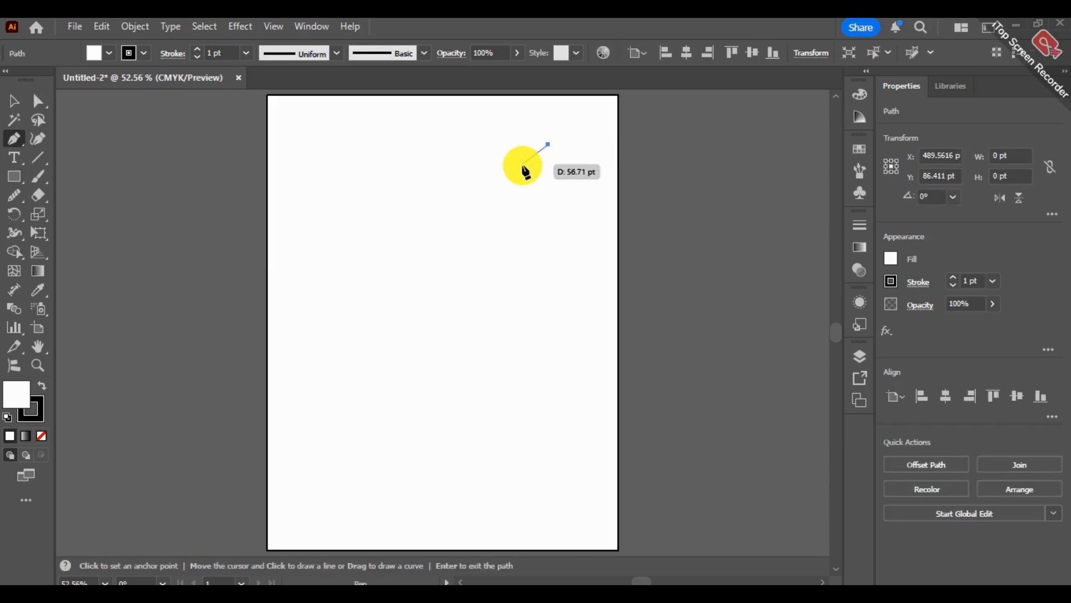
click(367, 239)
click(332, 414)
click(418, 506)
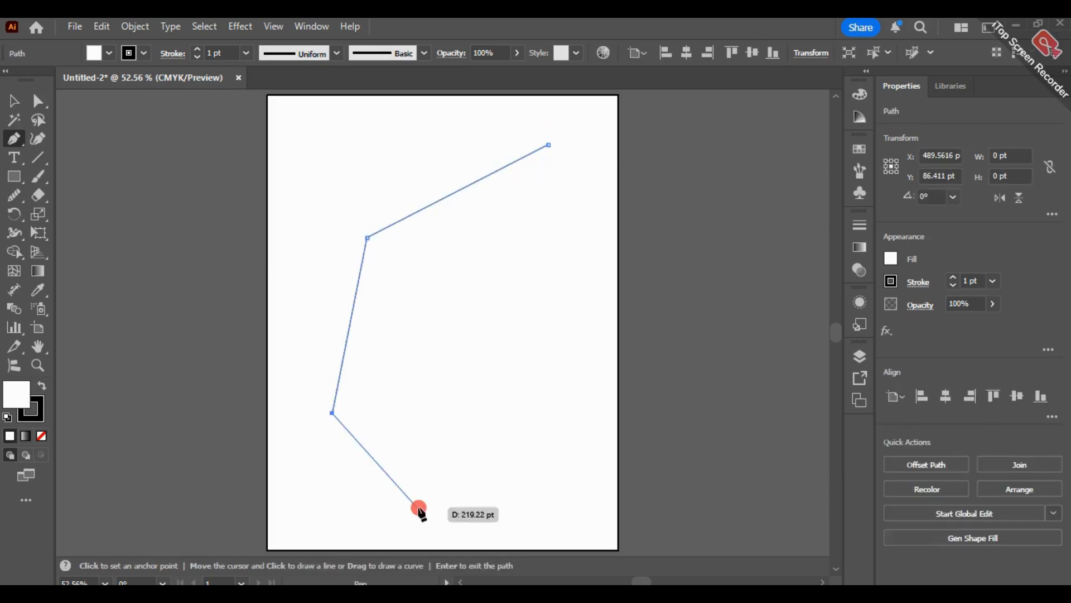
click(448, 394)
click(376, 370)
click(402, 246)
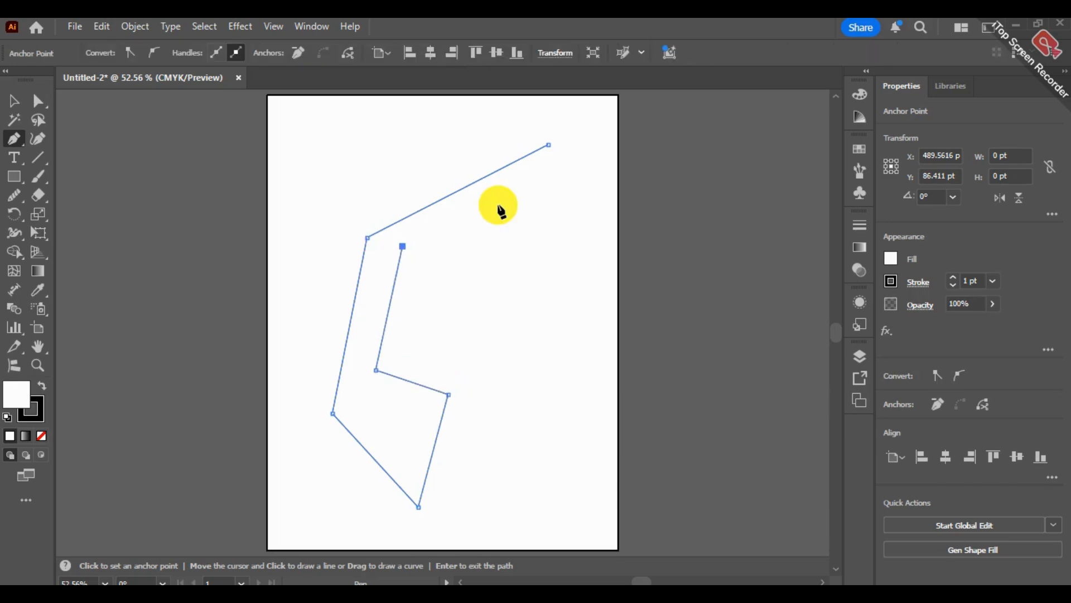
click(556, 171)
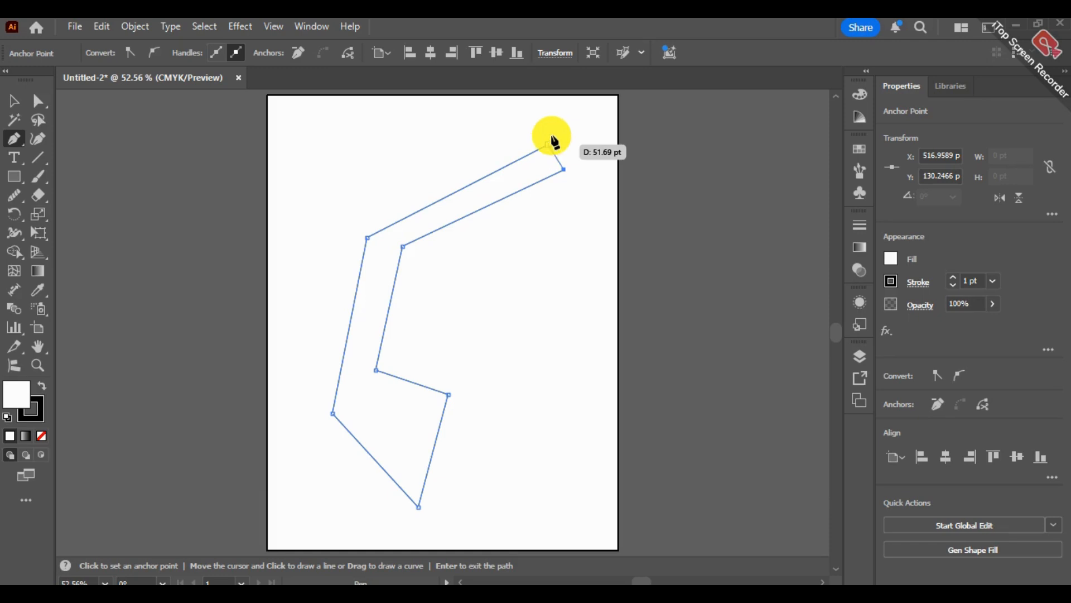
click(547, 148)
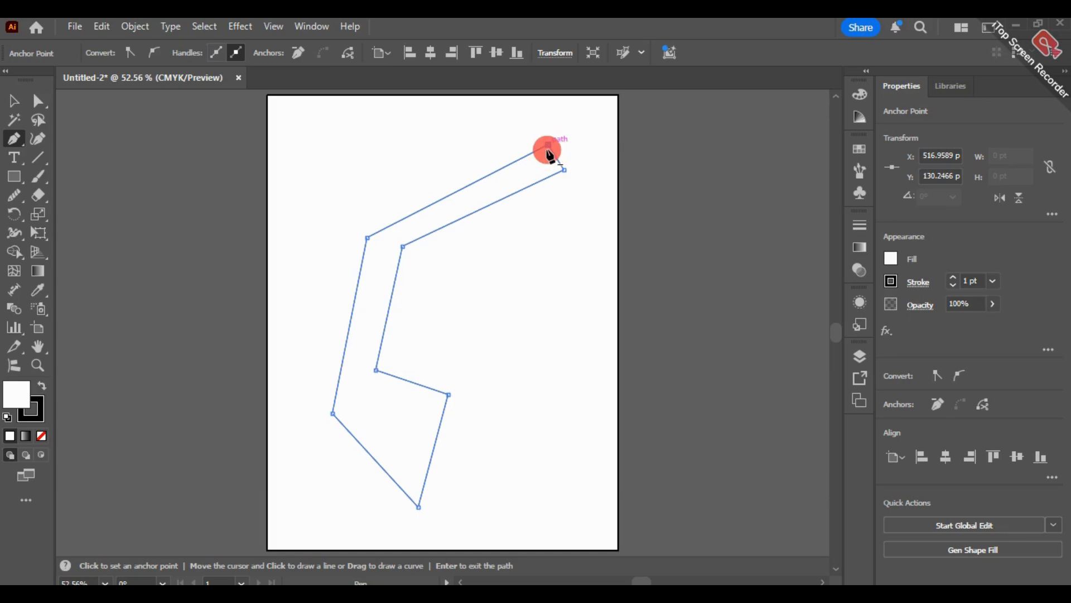
Move the angular shape slightly on the artboard and delete it.
click(14, 101)
click(398, 341)
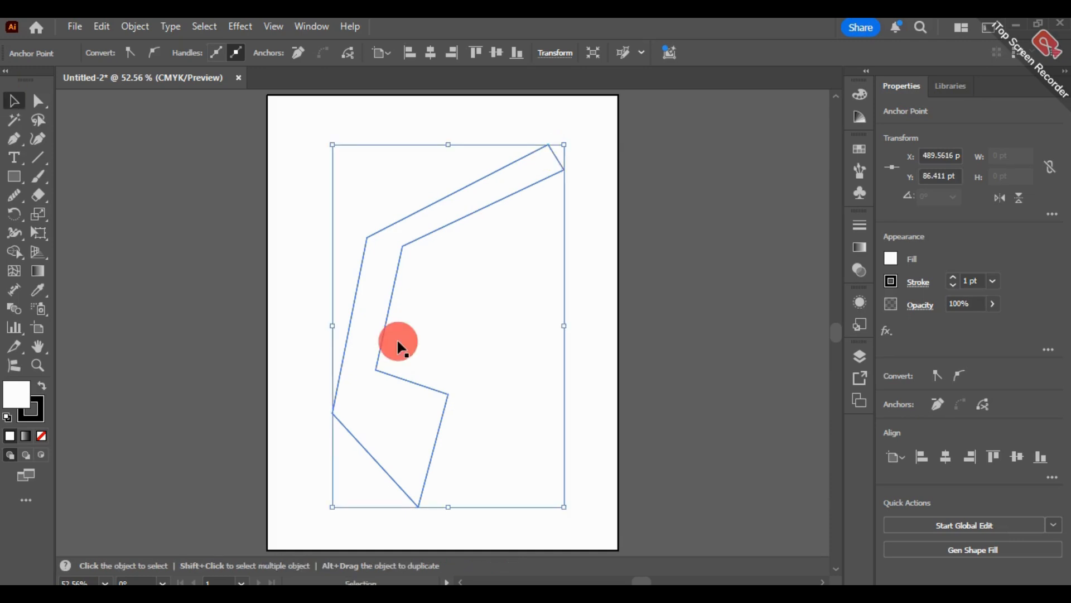
drag(398, 346, 391, 319)
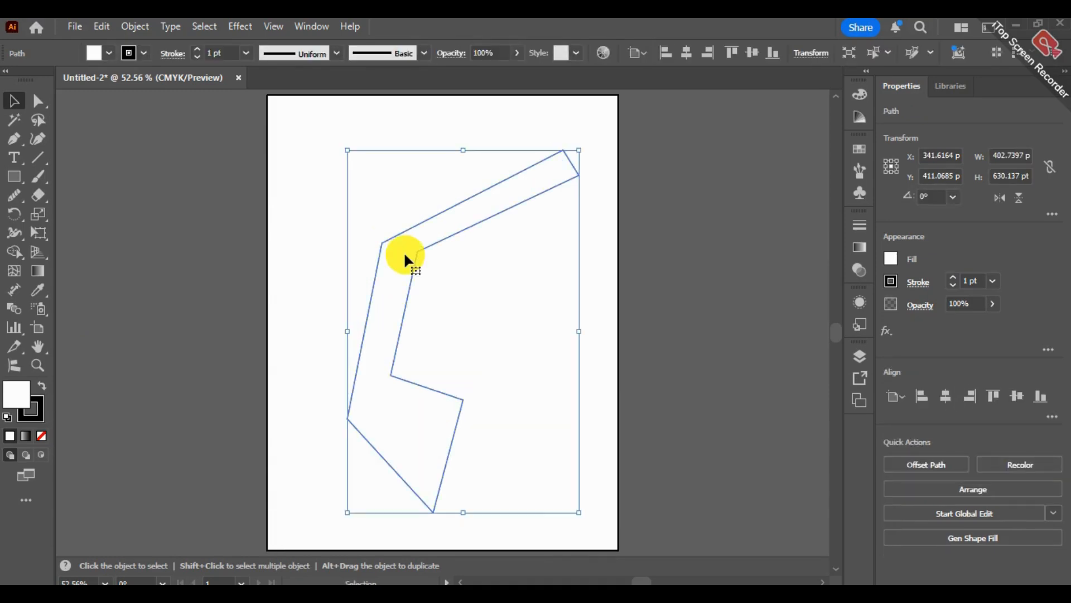
key(Delete)
Draw an open S-shaped path of two curved Pen tool segments, removing the leading handle at the middle anchor point.
click(23, 140)
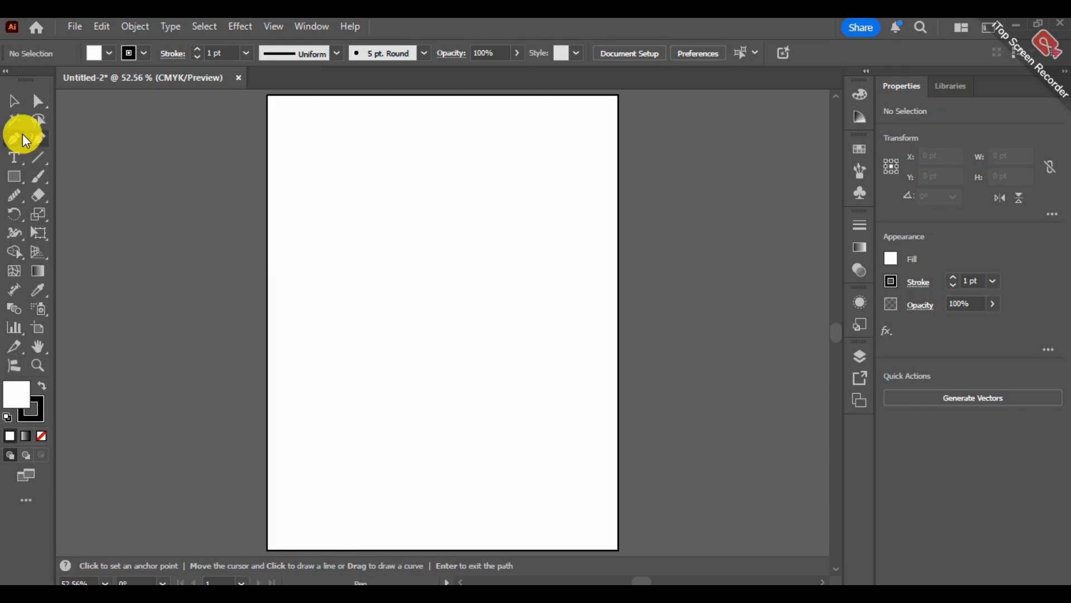
click(552, 174)
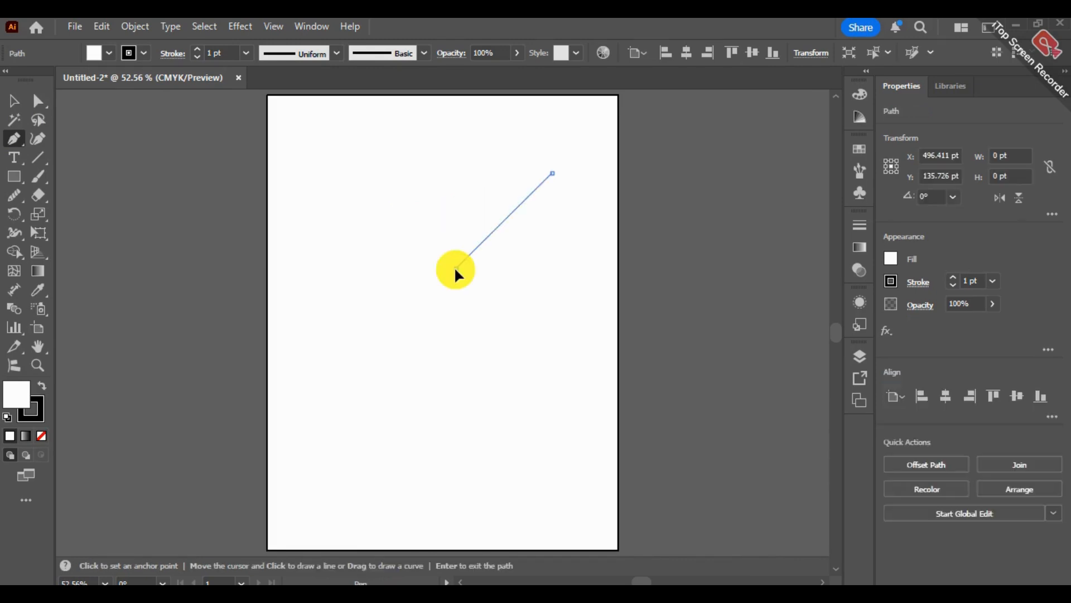
drag(455, 268, 356, 255)
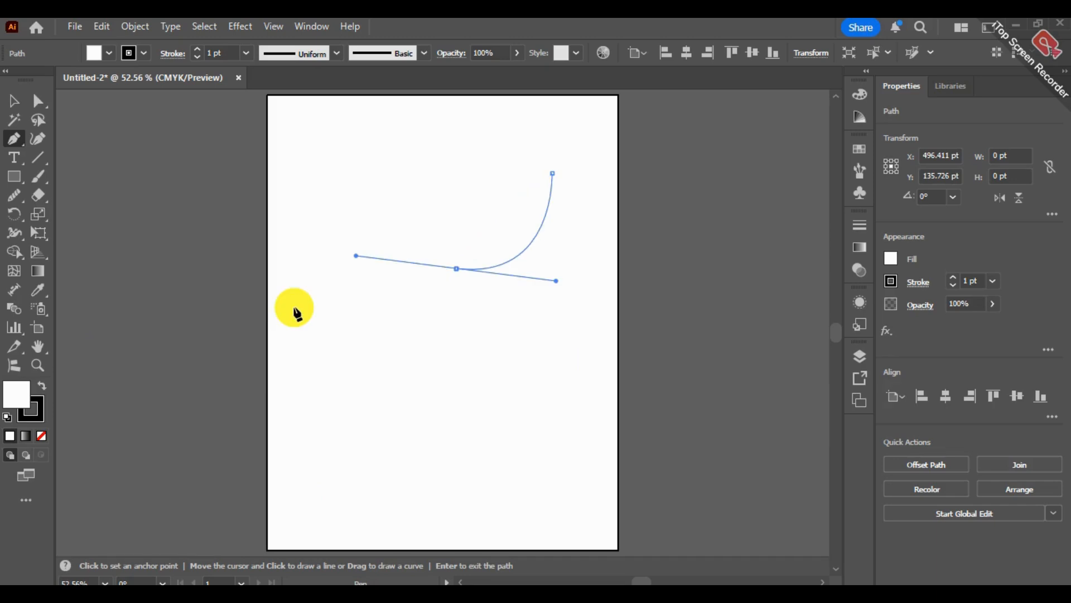
click(320, 341)
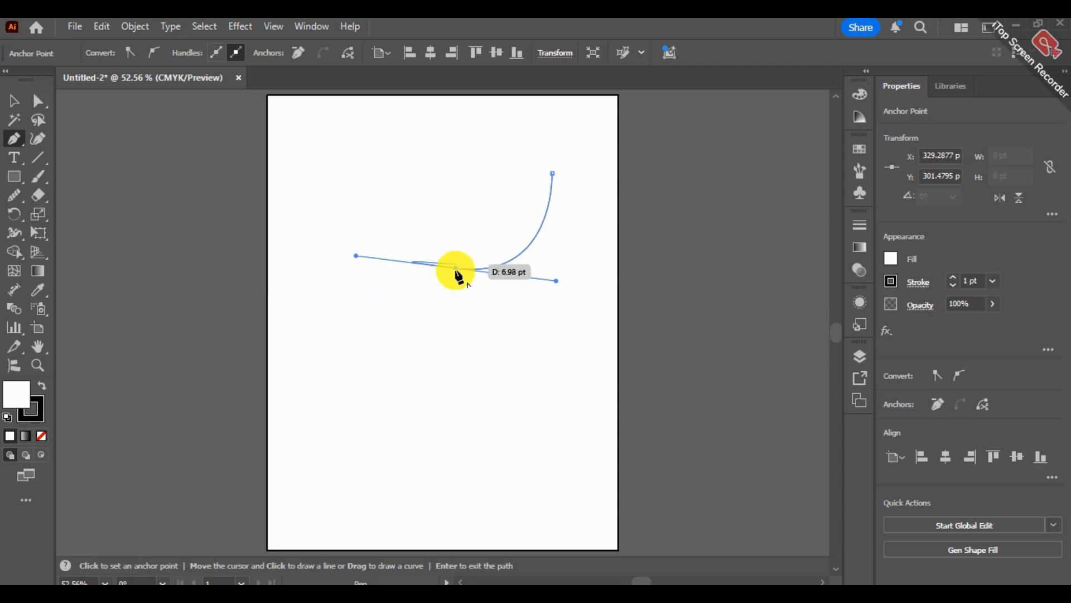
drag(354, 349, 345, 457)
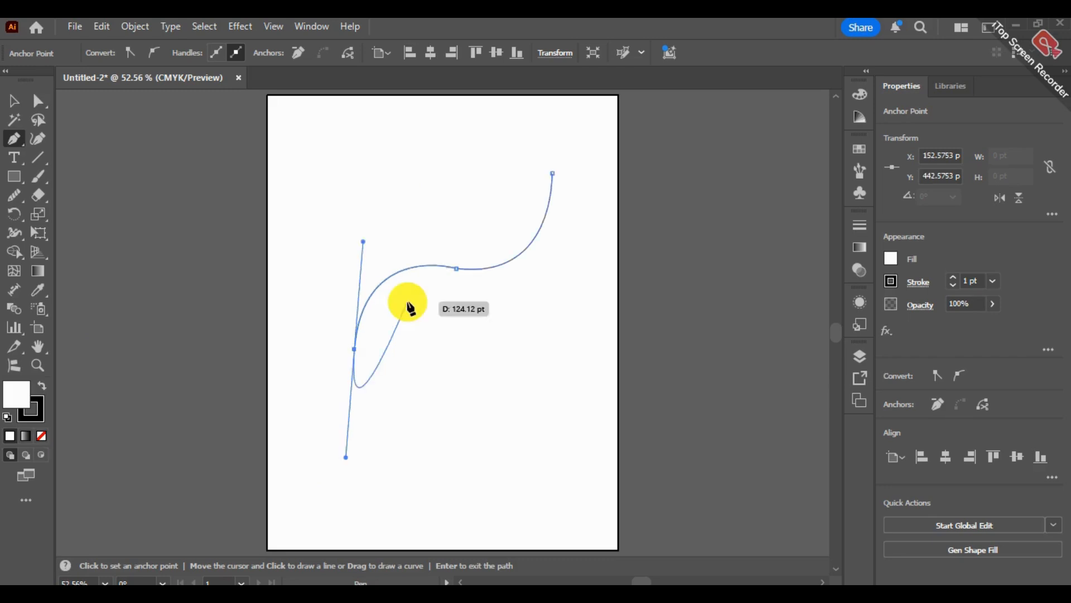
Undo the second curve segment and redraw it from the middle anchor, bending down toward the artboard's lower left.
key(ctrl+z)
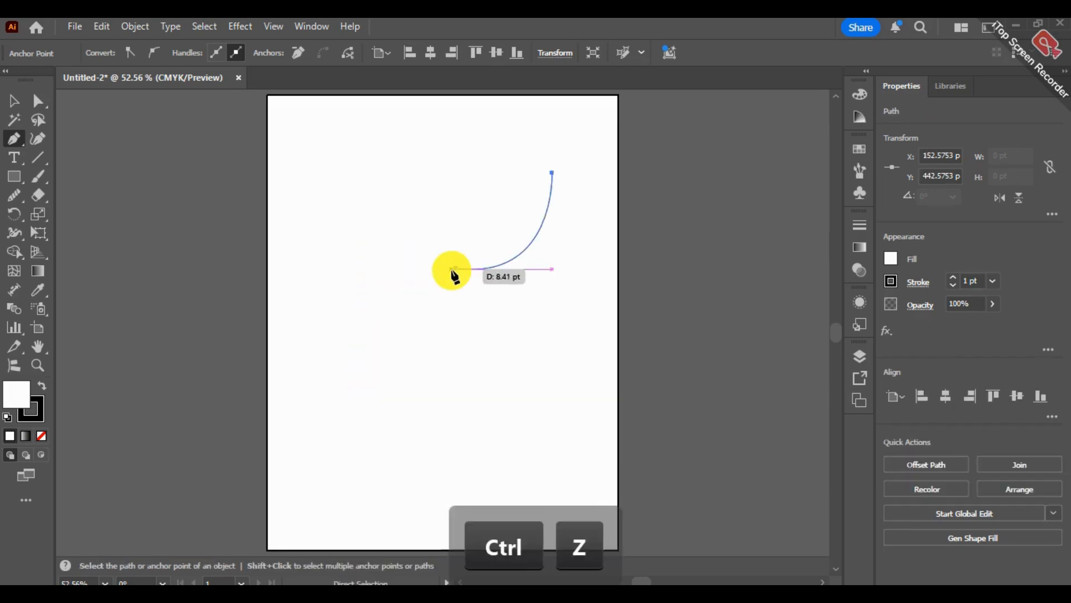
key(ctrl+z)
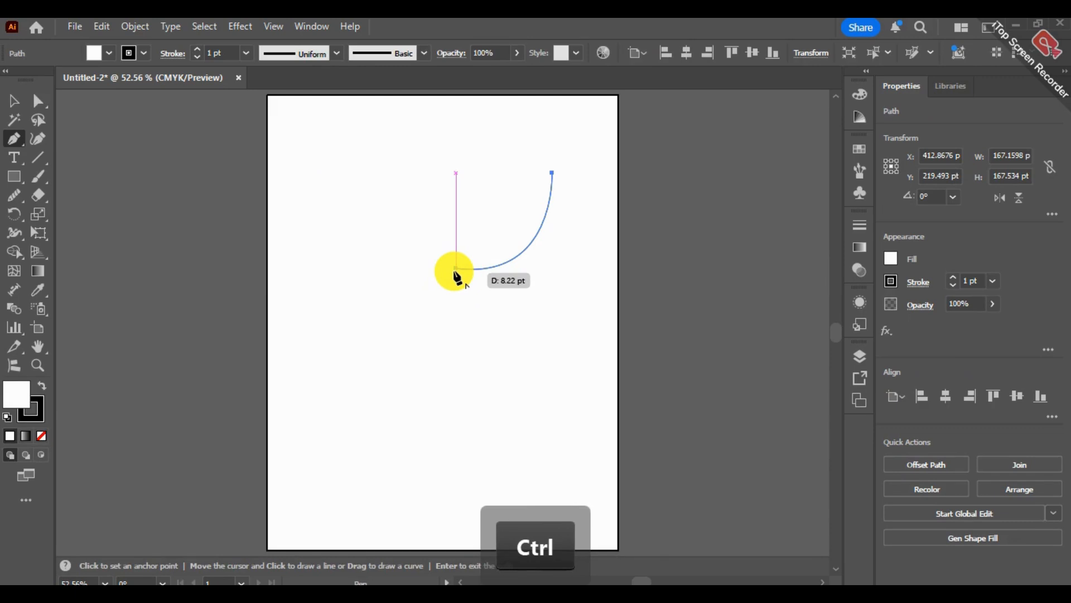
drag(366, 346, 365, 445)
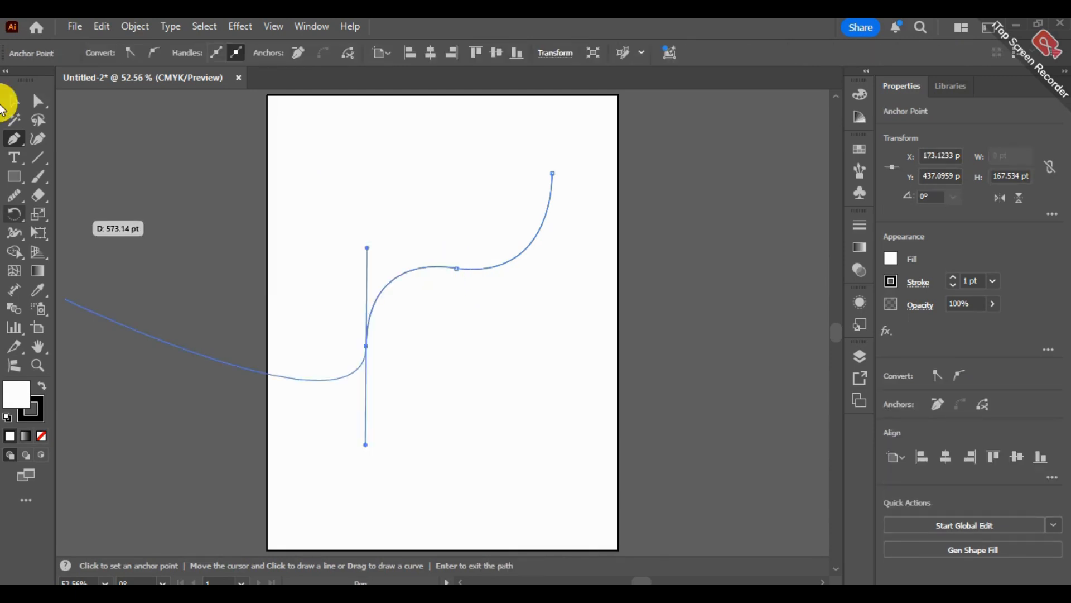
Delete the practice curve completely so the artboard is empty.
key(BackSpace)
click(14, 100)
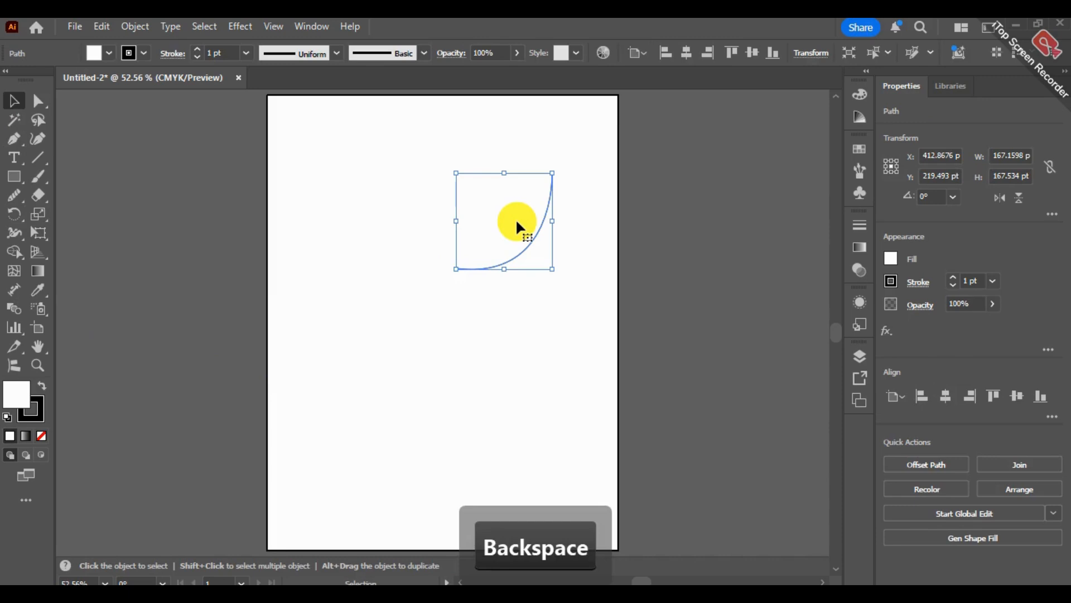
key(BackSpace)
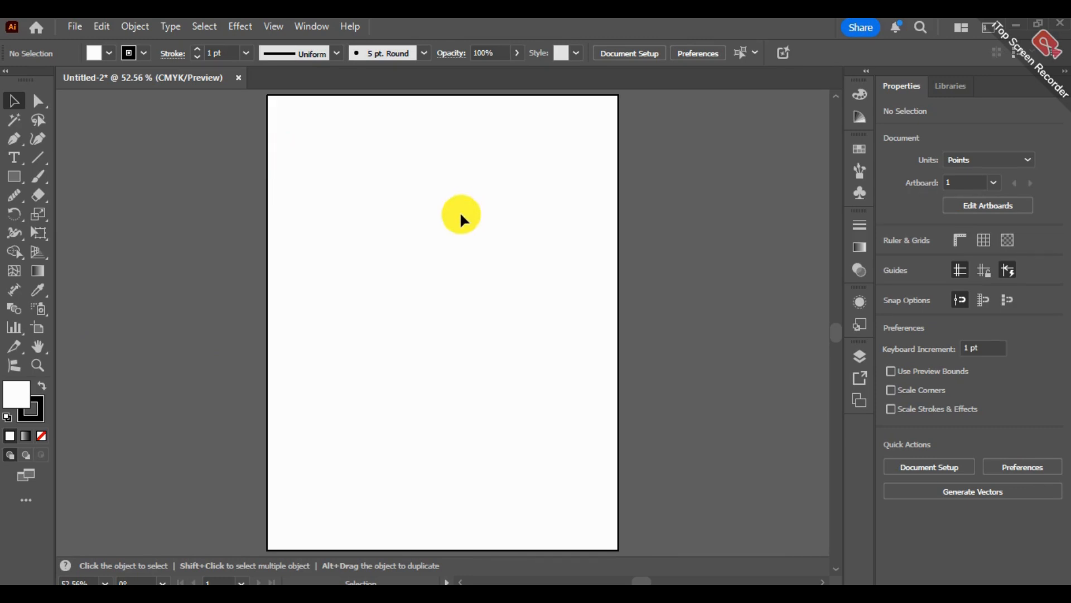
Show the rulers and place a vertical guide down the middle of the artboard at about X 303 pt.
key(ctrl)
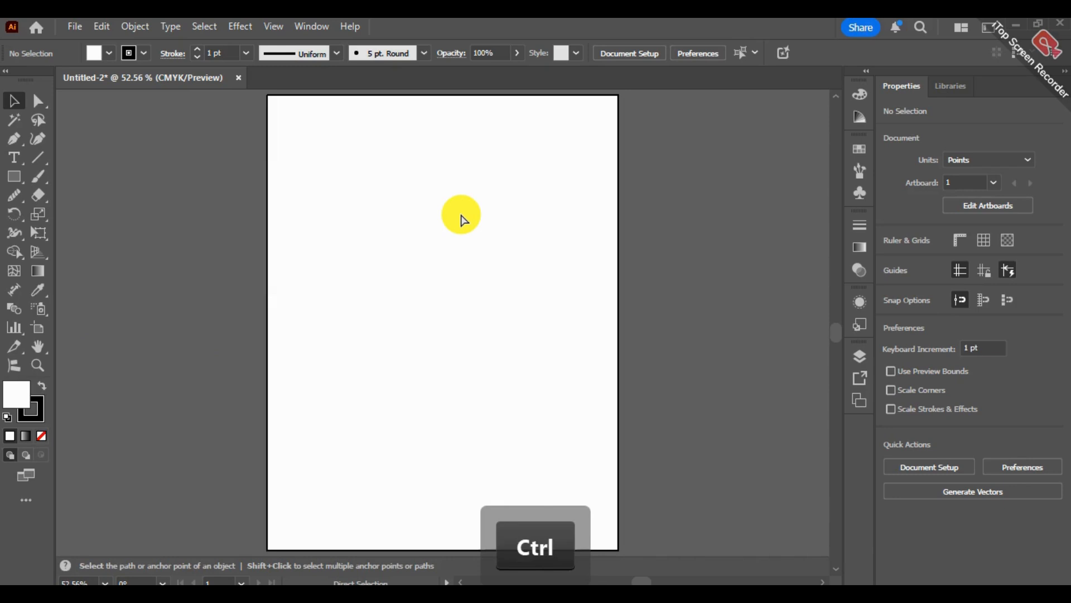
click(276, 24)
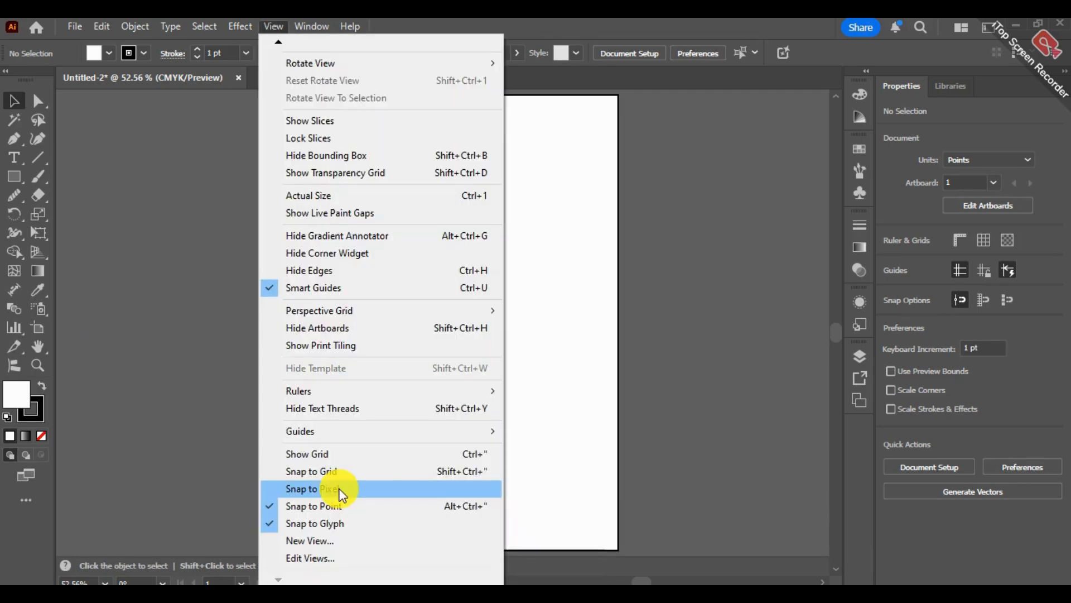
mouse_move(486, 391)
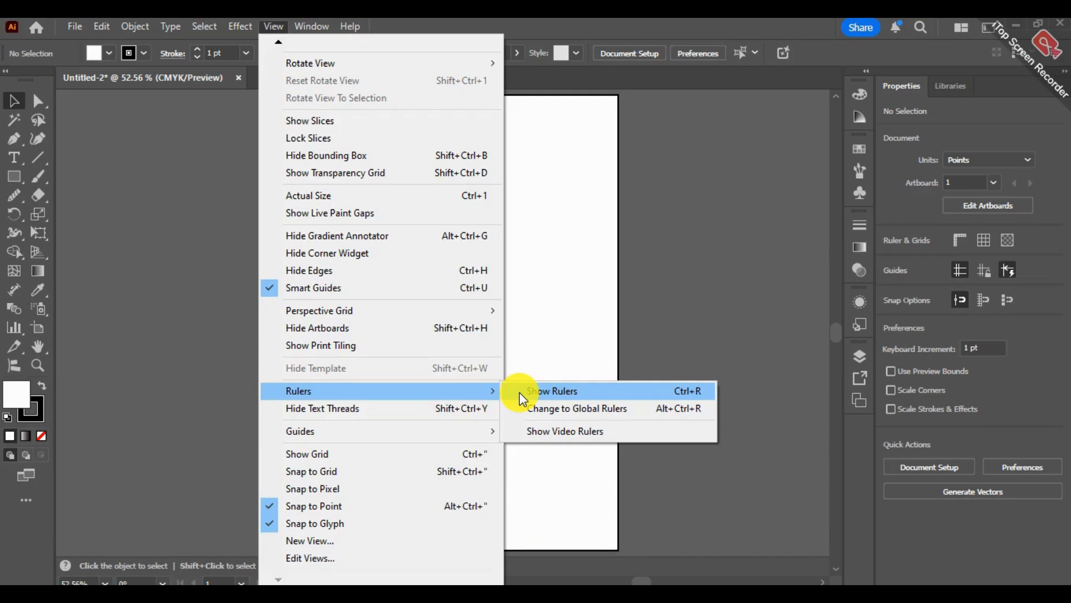
click(552, 391)
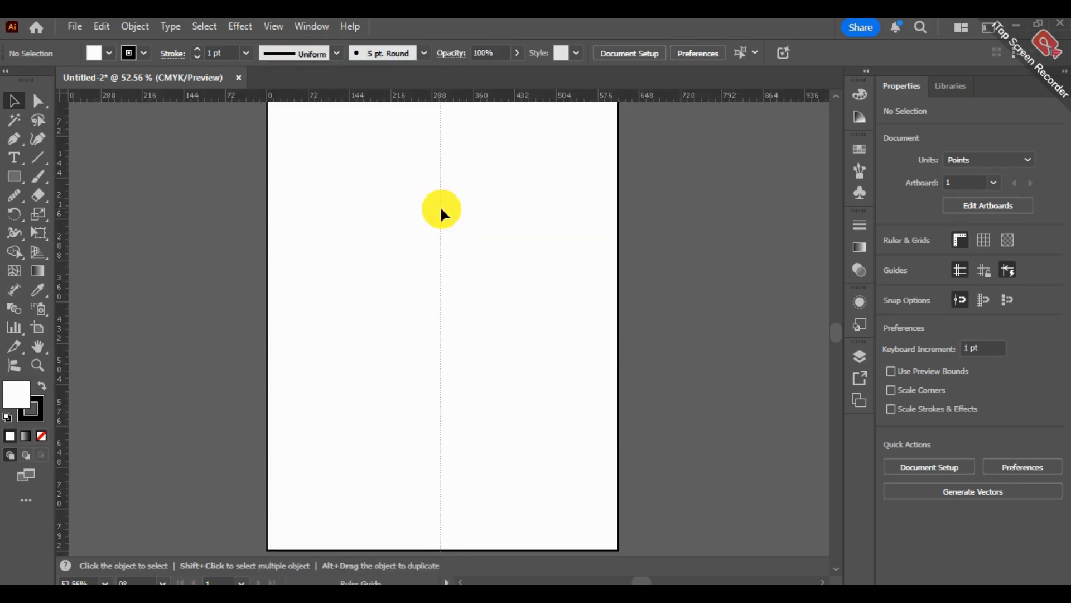
click(440, 210)
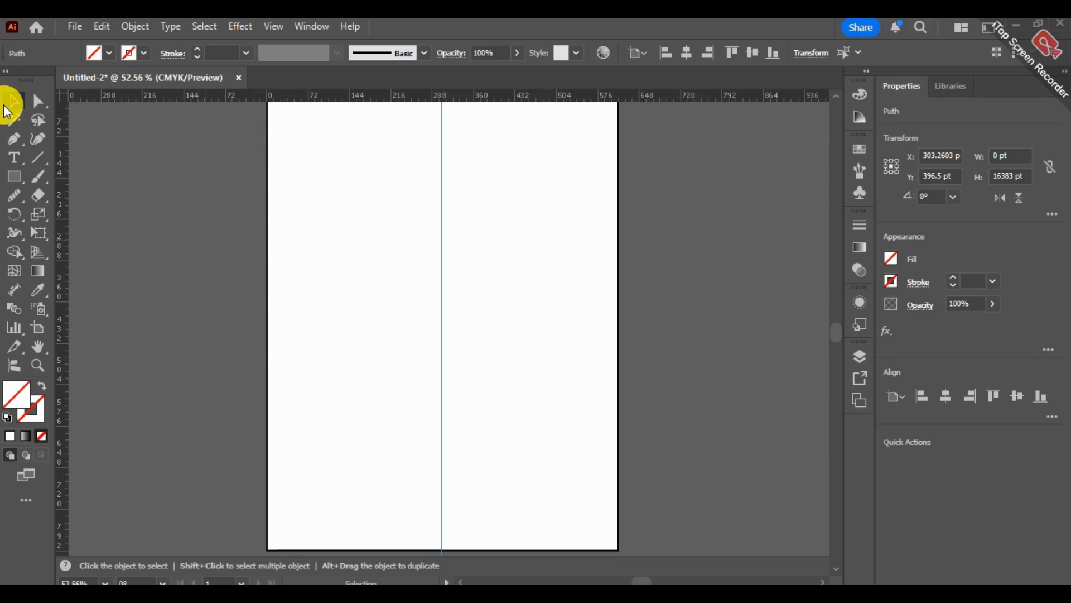
Draw a left-bowed Pen curve about 80 × 305 pt with both ends on the guide, and give it a white fill and black stroke.
click(14, 139)
click(441, 180)
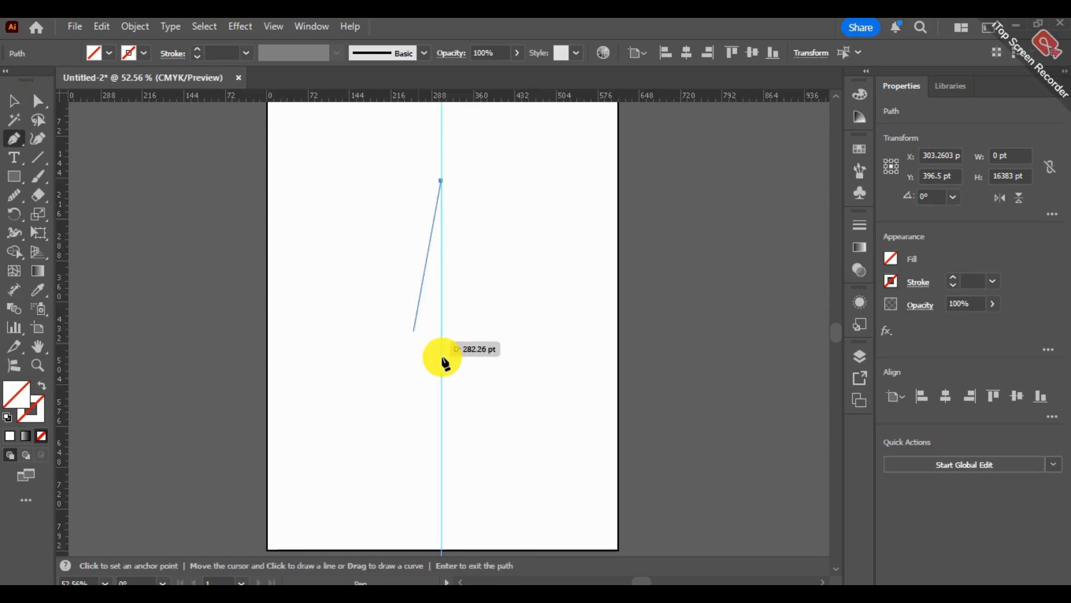
drag(441, 355, 545, 445)
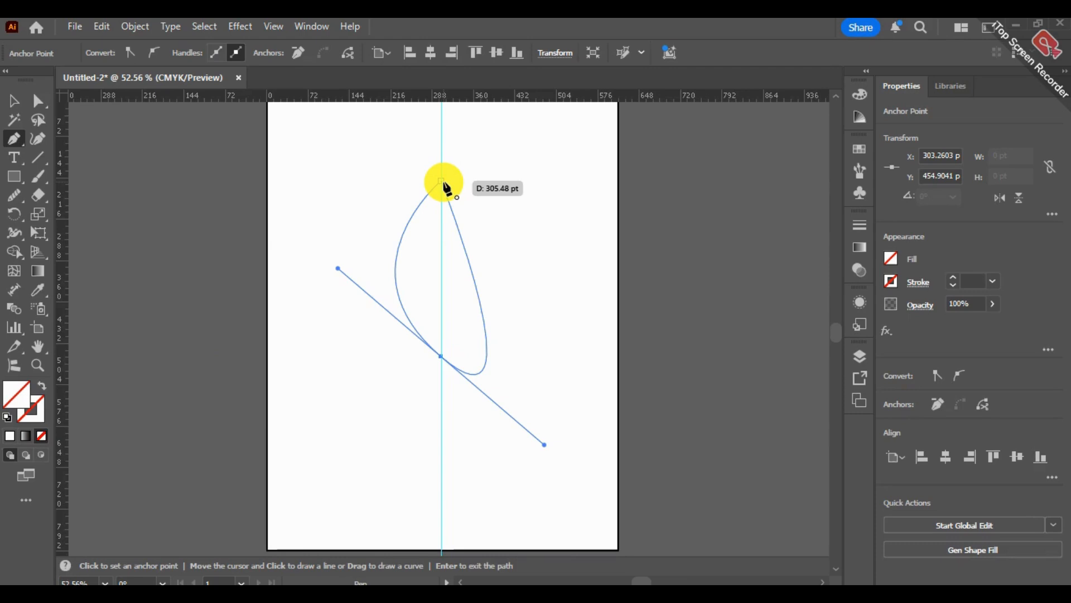
click(441, 357)
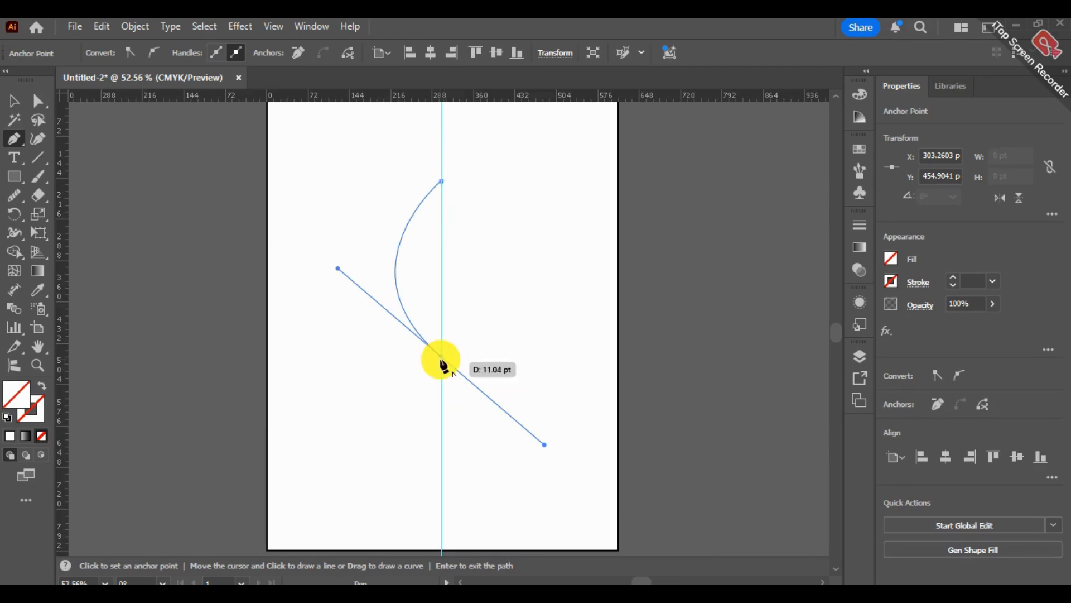
key(v)
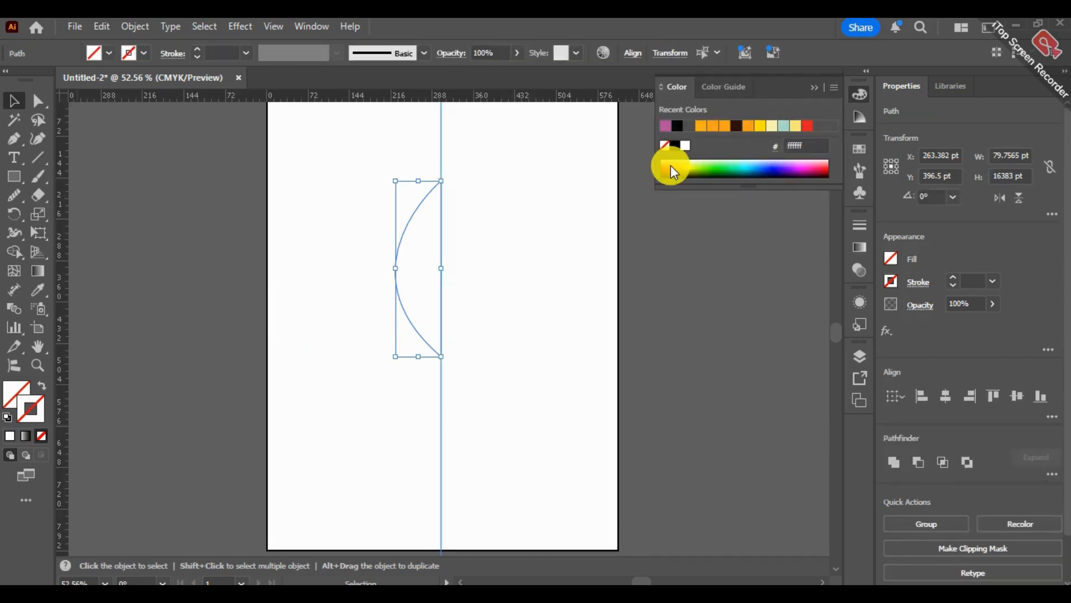
double_click(671, 165)
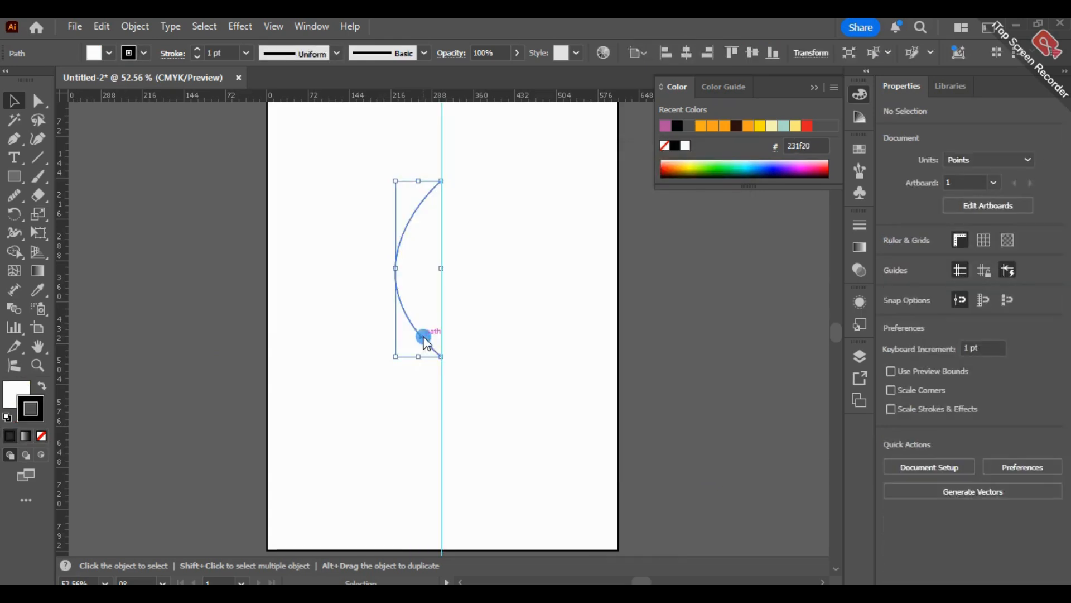
Reflect a copy of the curve about the vertical axis and place it across the guide to form a leaf shape.
right_click(423, 338)
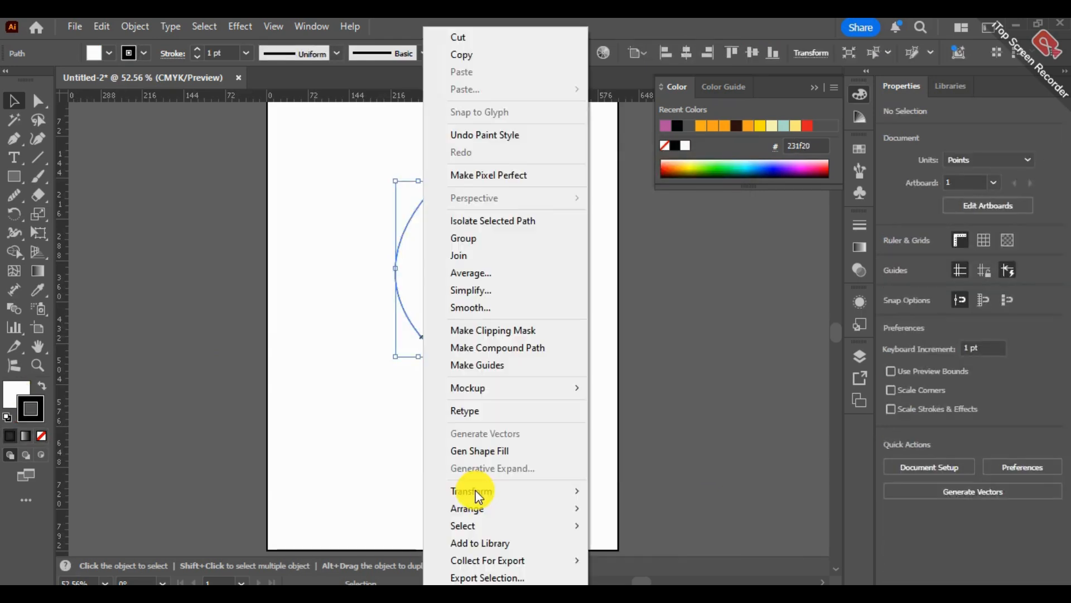
mouse_move(475, 490)
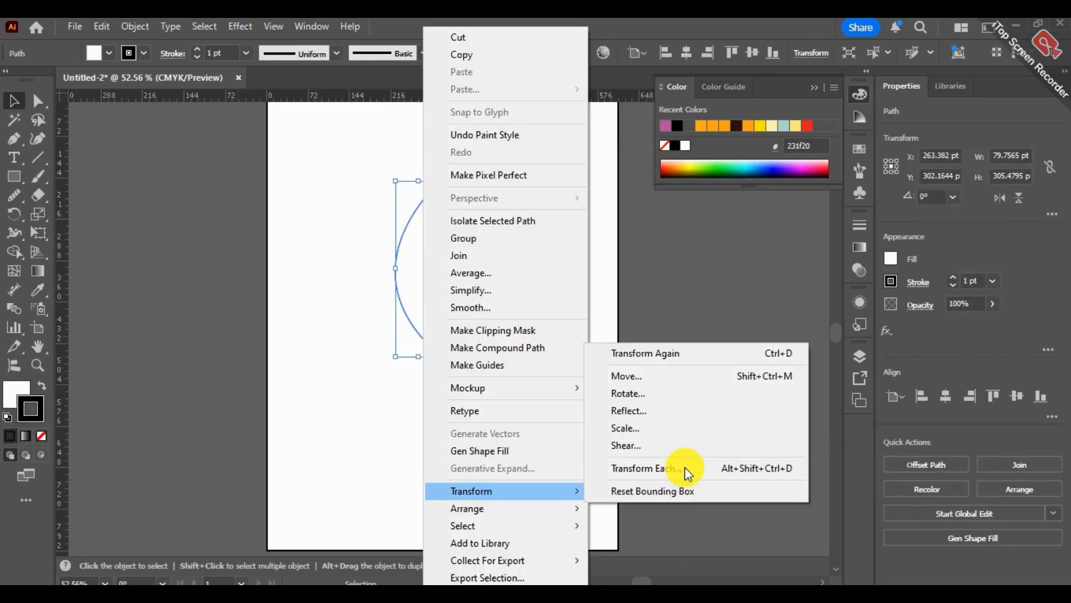
click(671, 414)
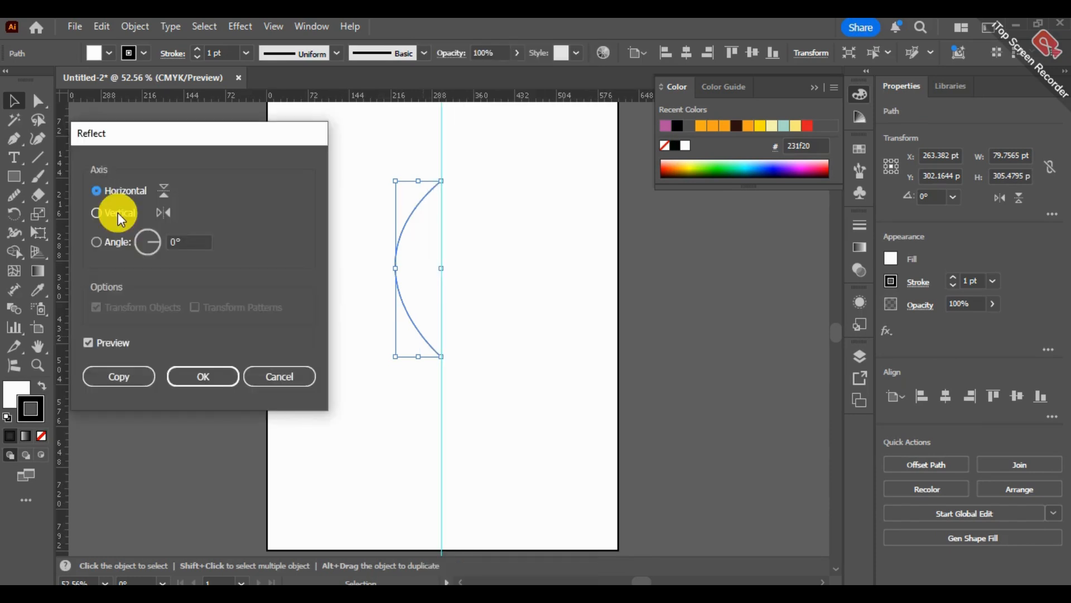
click(119, 214)
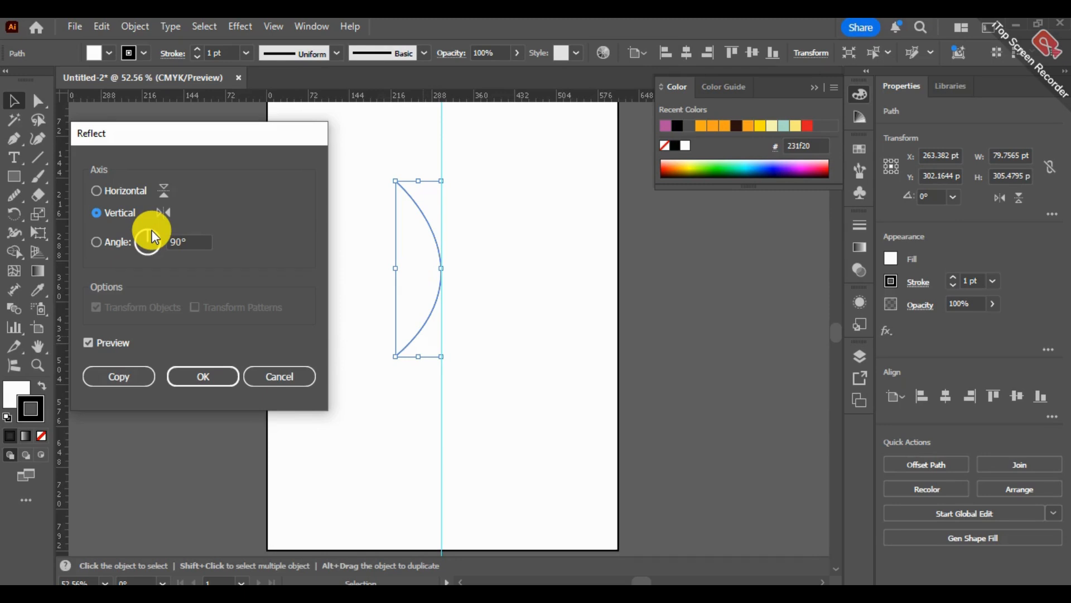
click(119, 377)
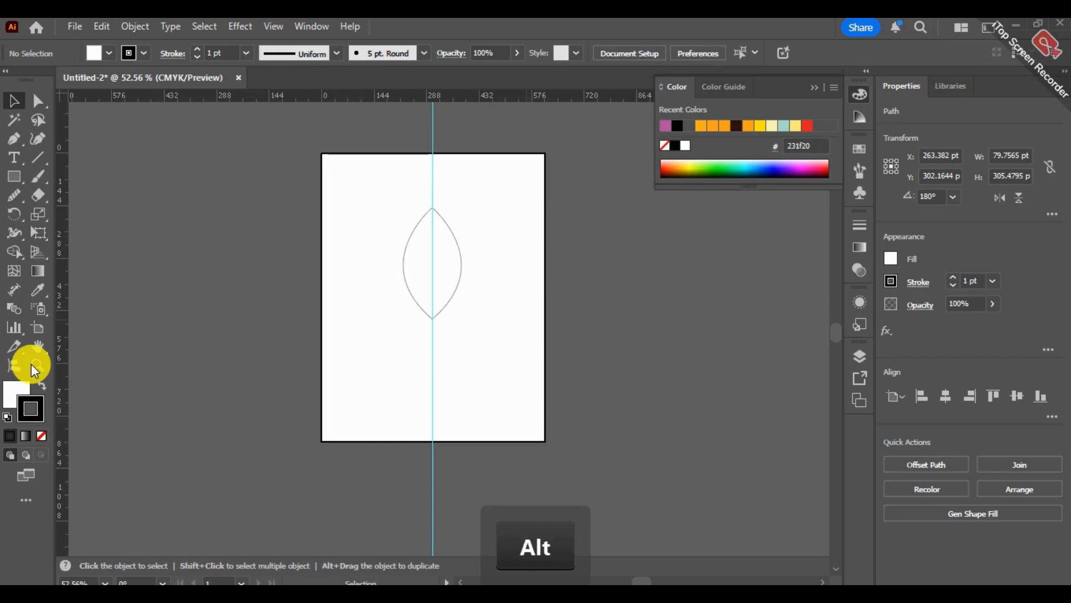
Lock the vertical guide in the layer list so that only the curves' end anchors at the leaf's bottom tip can be selected.
click(37, 365)
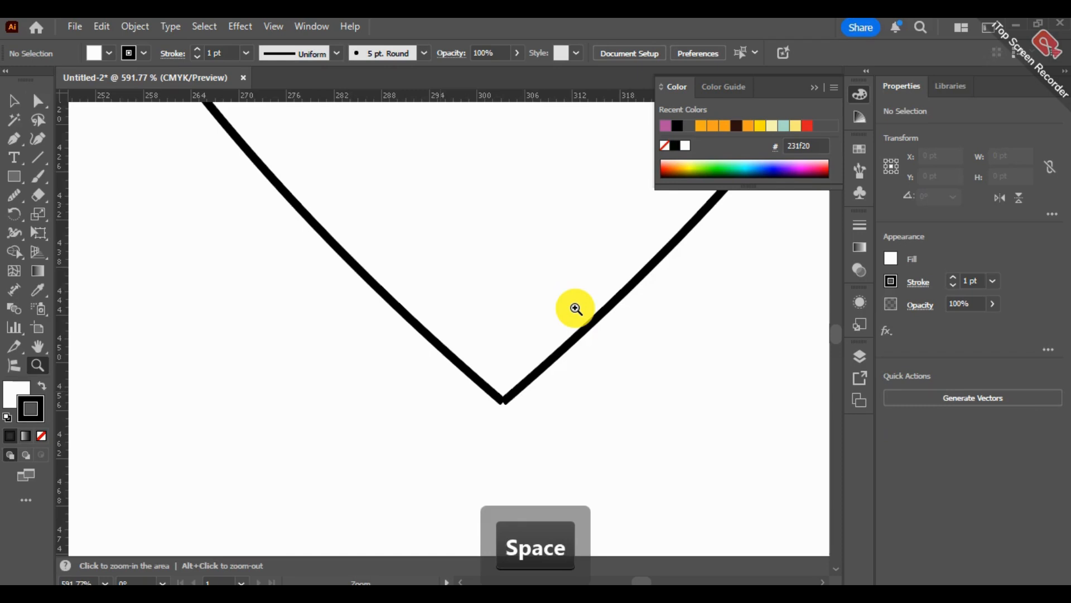
drag(575, 309, 642, 279)
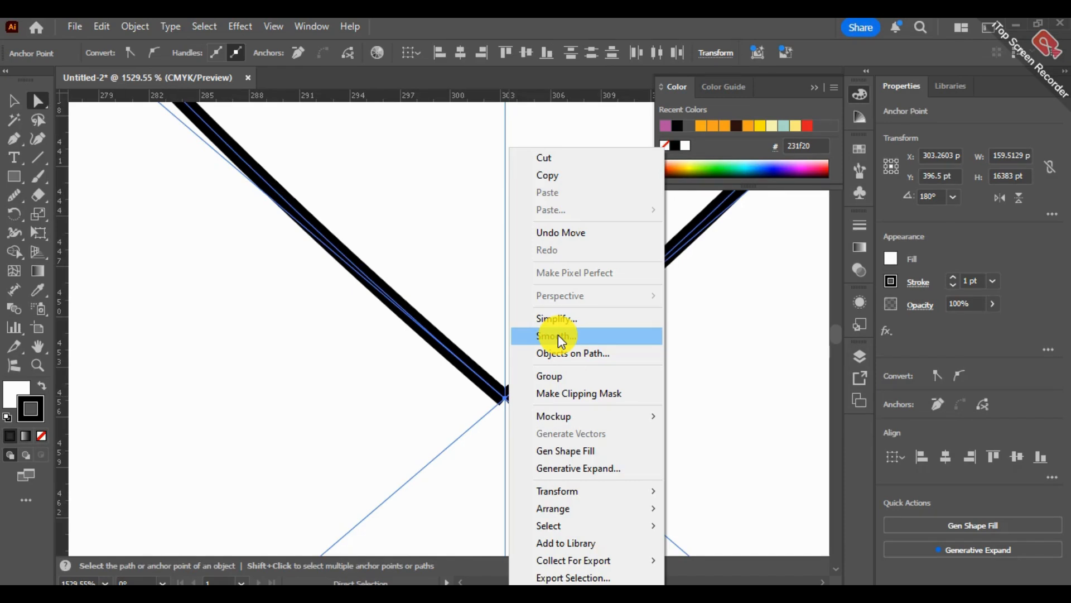
right_click(505, 398)
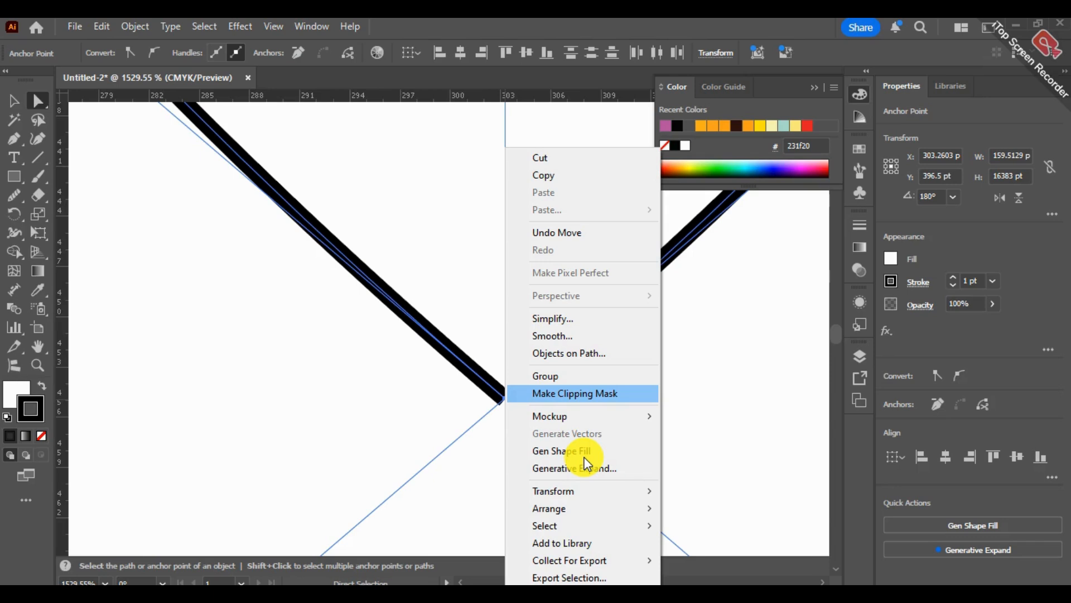
click(864, 354)
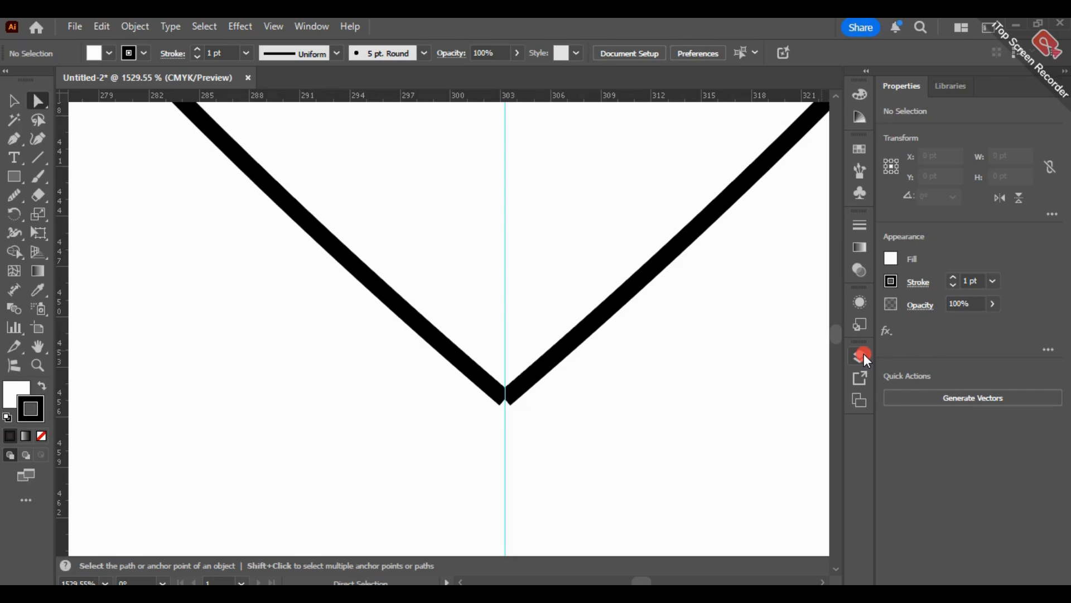
click(864, 354)
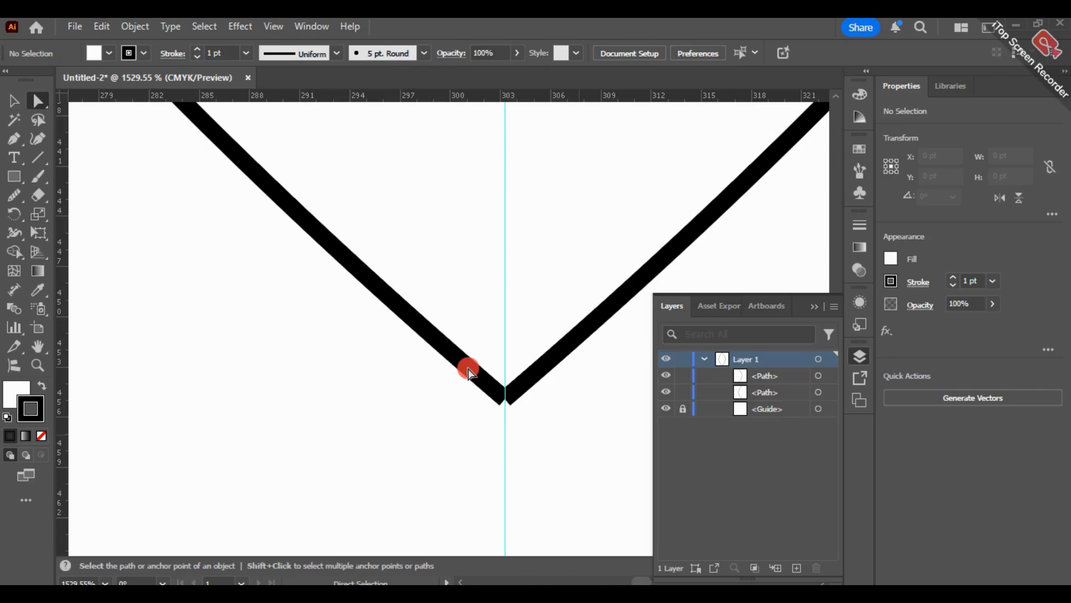
Select the end anchors of both curves at the leaf's bottom tip and join them into one path.
drag(468, 368, 540, 428)
right_click(504, 397)
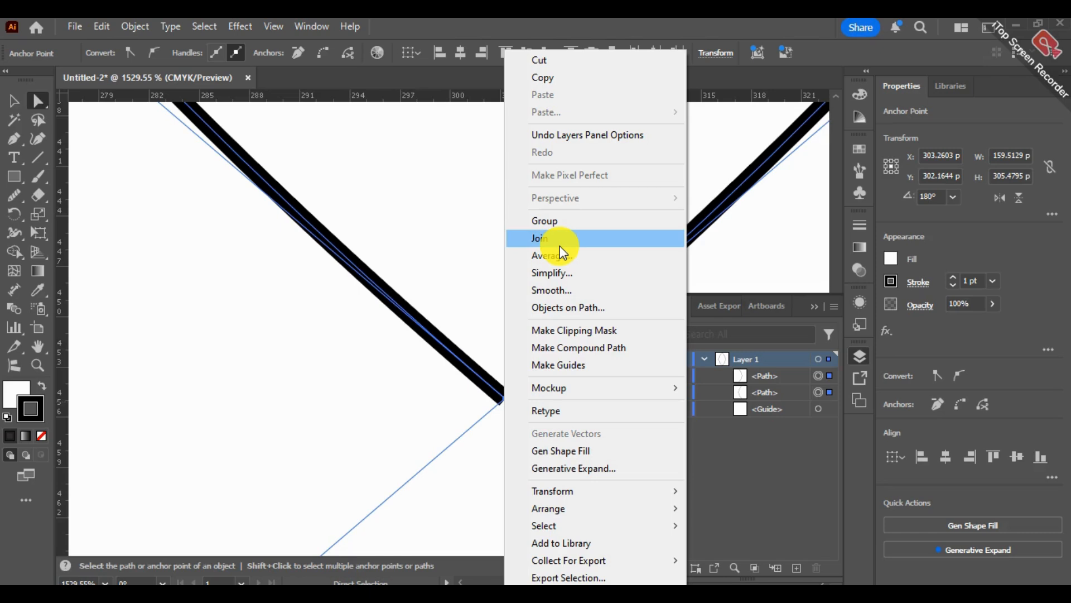
click(560, 246)
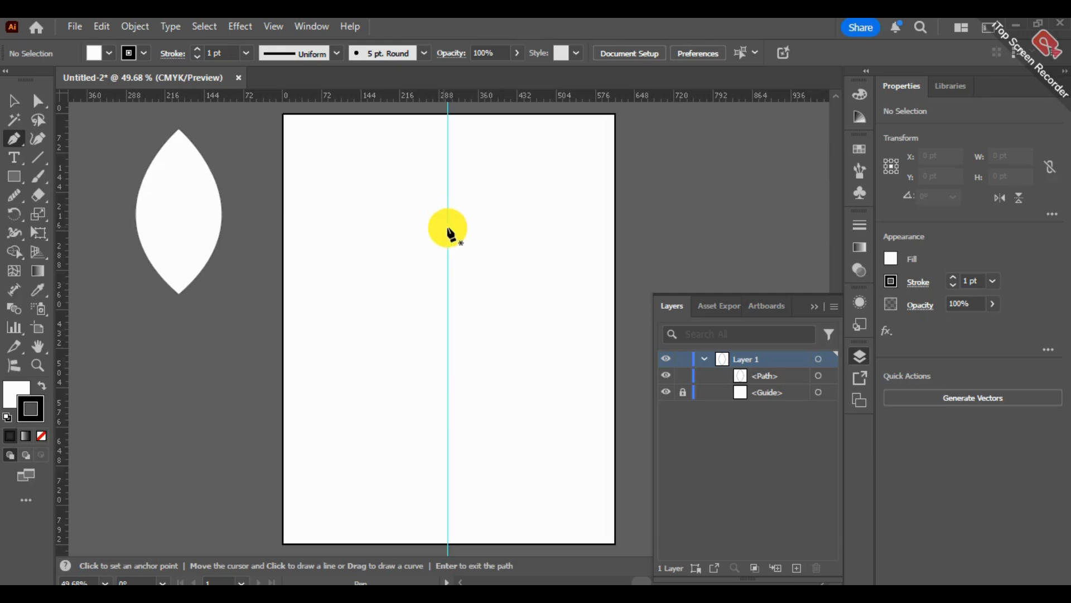
Start a new Pen path on the guide and draw an upward-arched segment to a smooth anchor about 150 pt left of it.
click(447, 228)
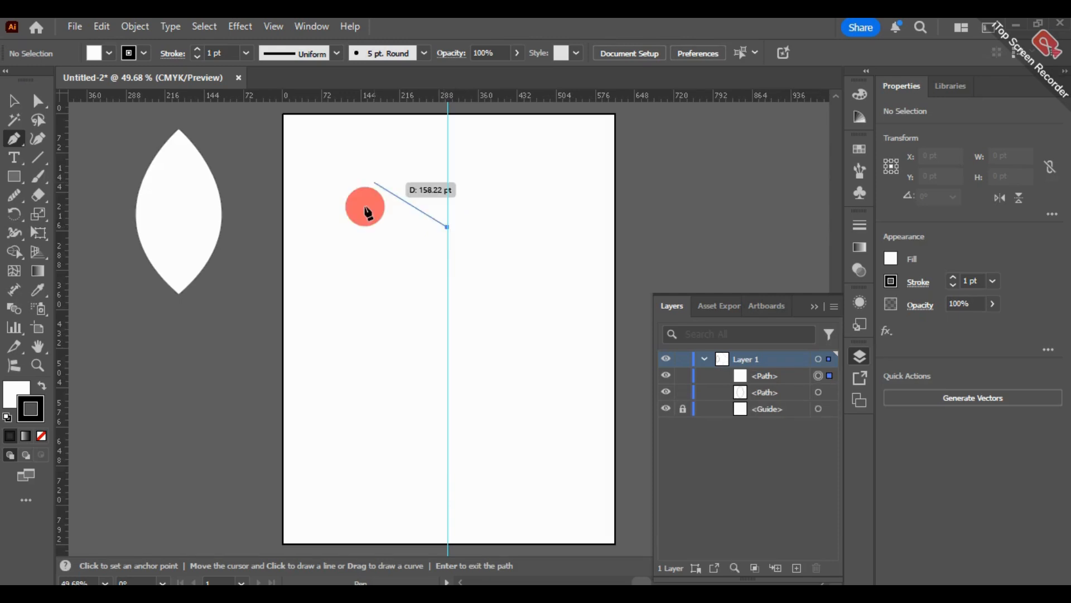
drag(365, 207, 306, 248)
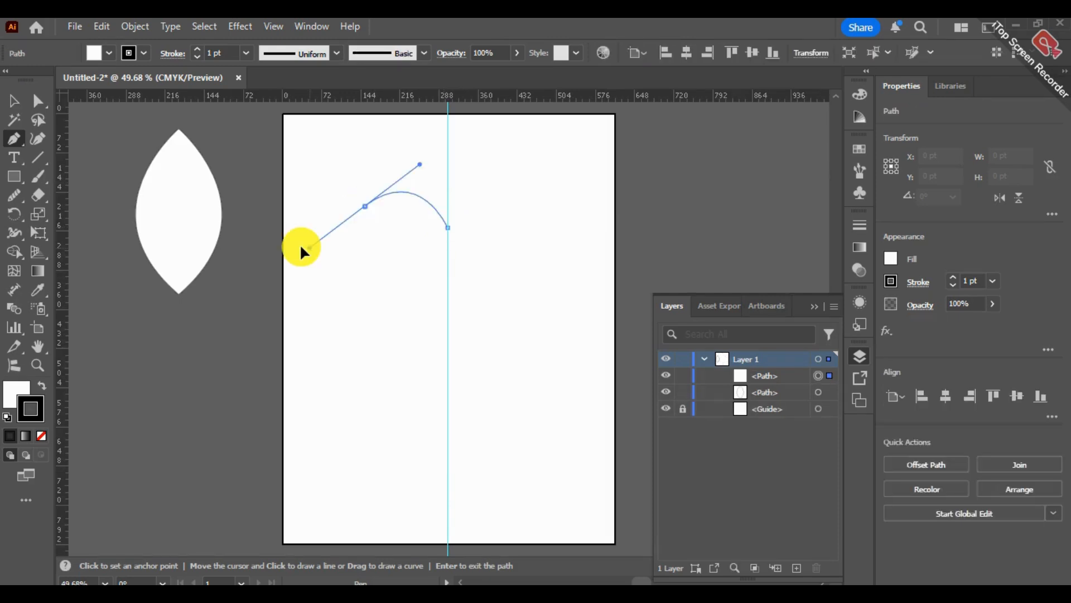